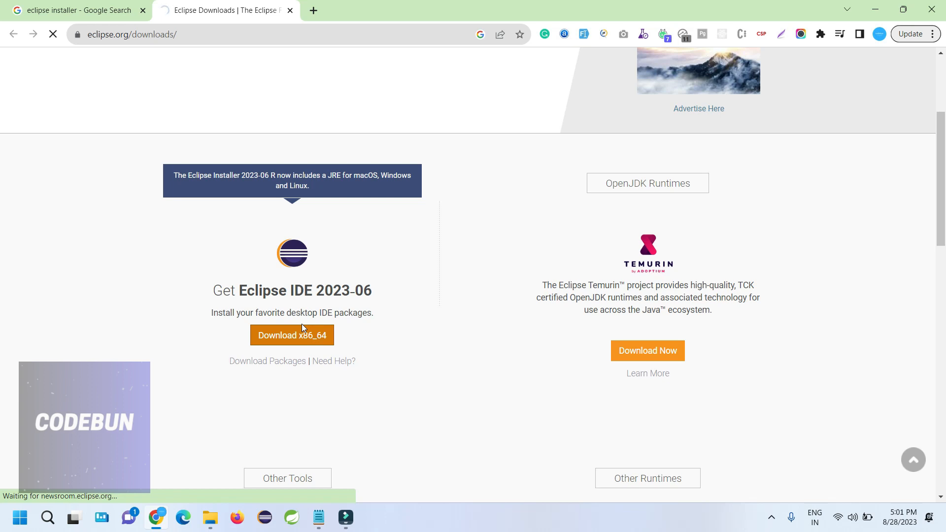
Step: Start downloading eclipse-inst-jre-win64.exe from the mirror page and check its progress (7.8 of 123 MB)
click(302, 327)
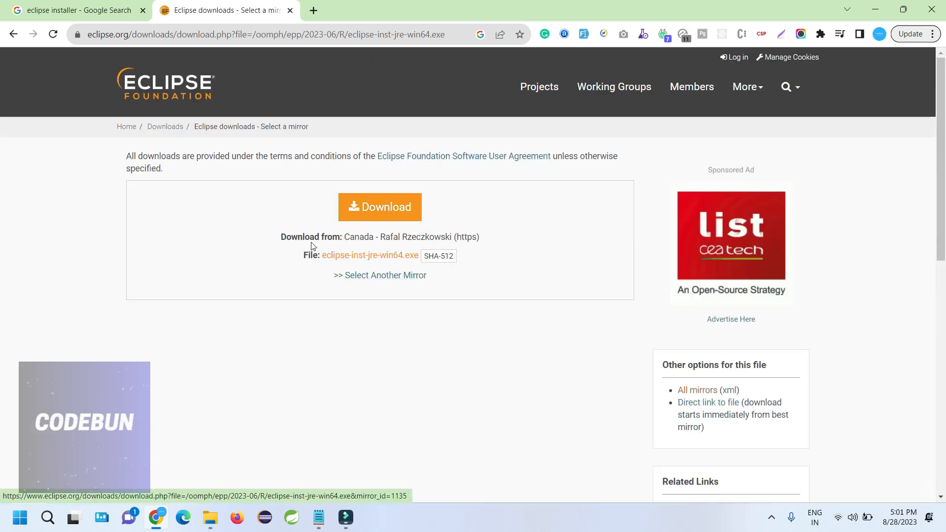
click(384, 210)
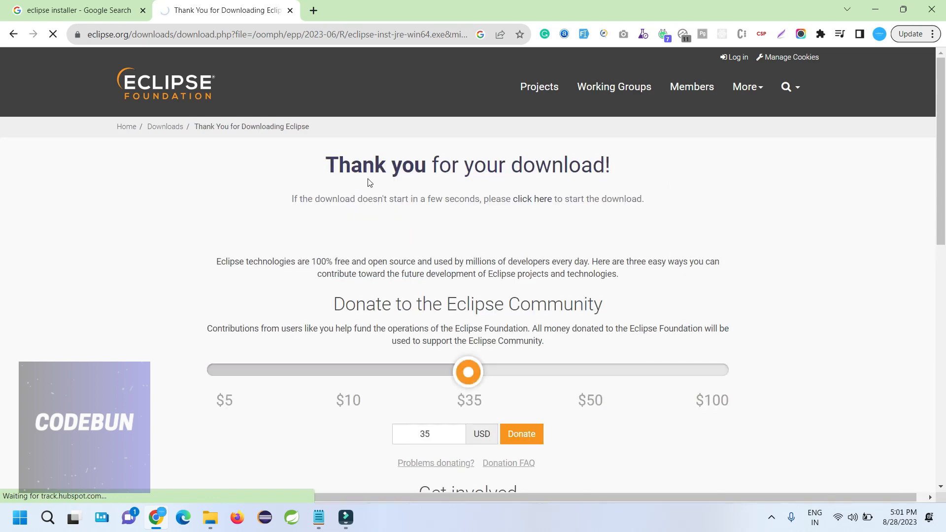
scroll(481, 199, down, 4)
scroll(492, 207, down, 5)
scroll(489, 244, up, 10)
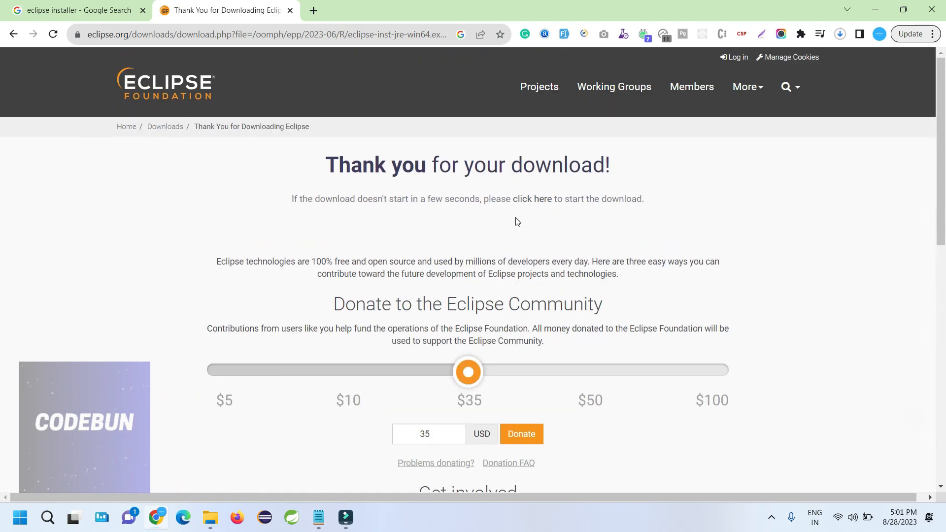
click(840, 34)
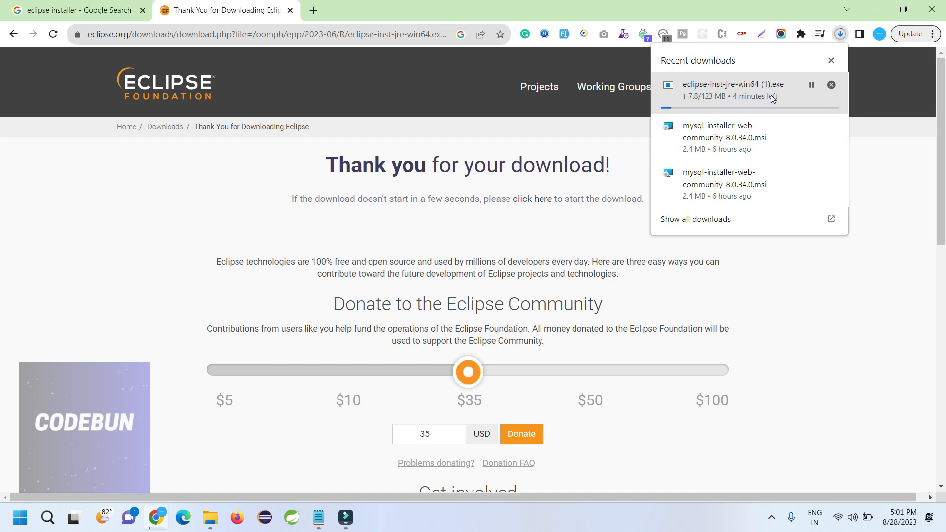
Step: Open Chrome's full downloads list and filter it for 'eclipse'
click(710, 222)
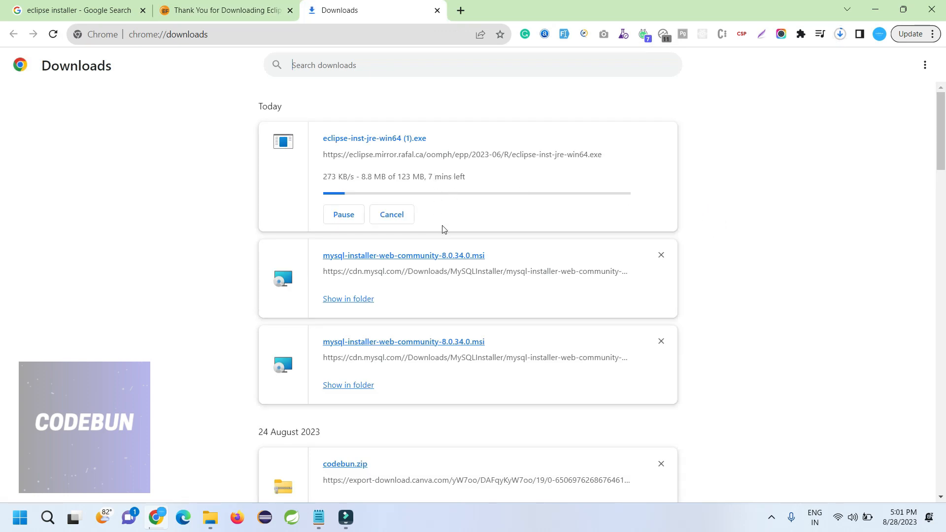
scroll(443, 227, down, 1)
scroll(463, 225, up, 1)
click(336, 63)
text(eclipse)
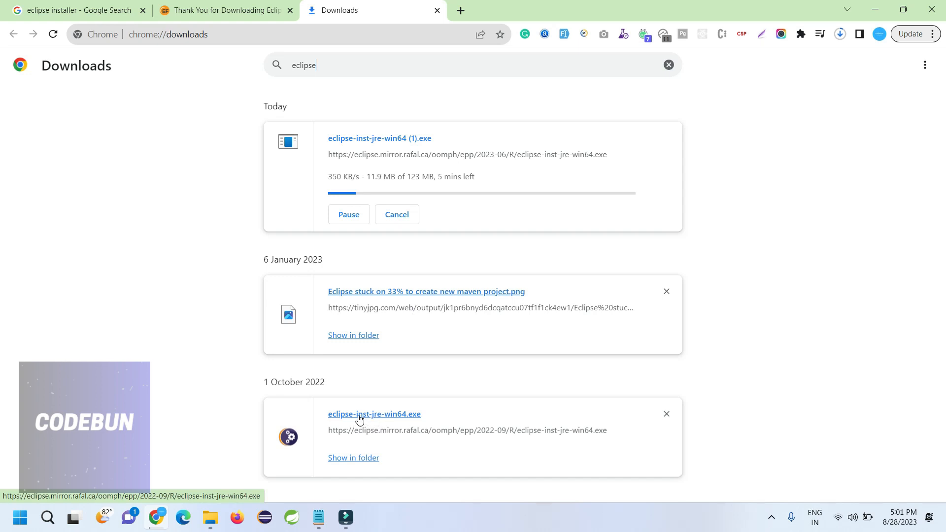
Step: Pause the new installer download and open the older installer from 1 October 2022
drag(339, 382, 266, 381)
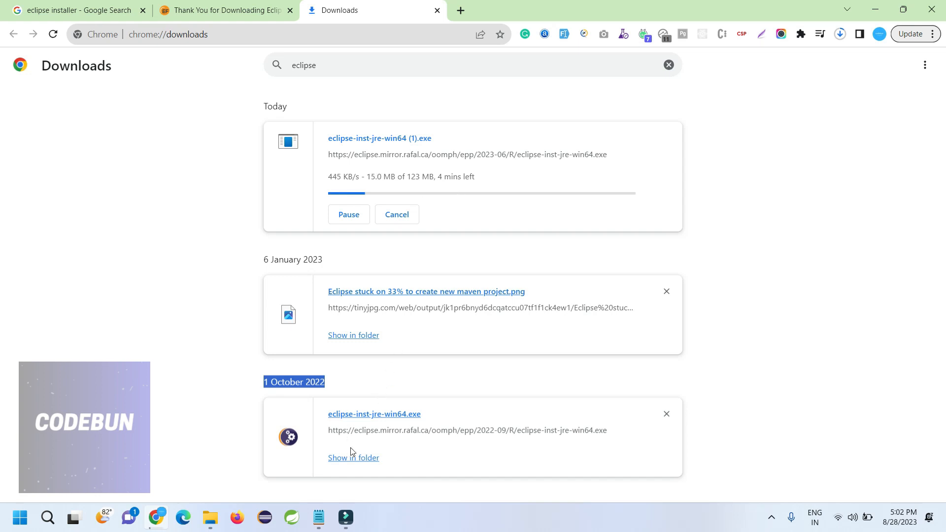
double_click(395, 416)
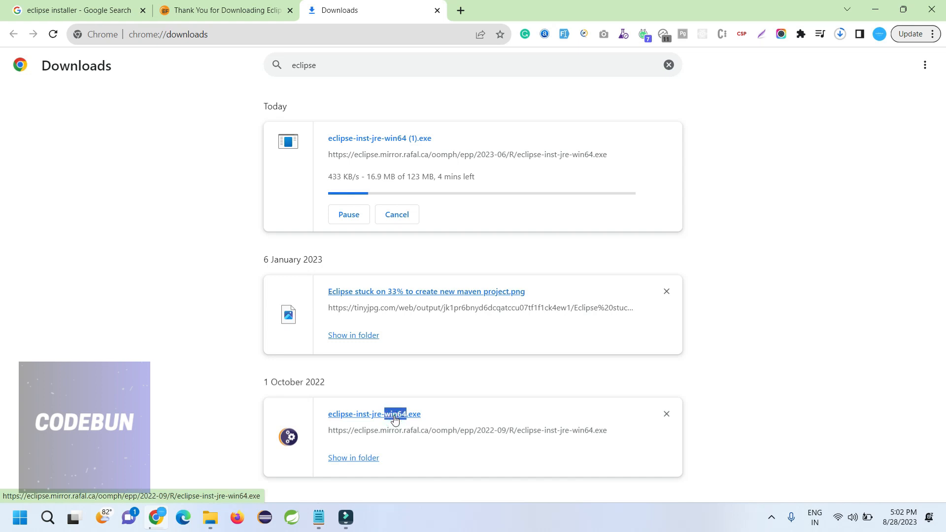
click(349, 215)
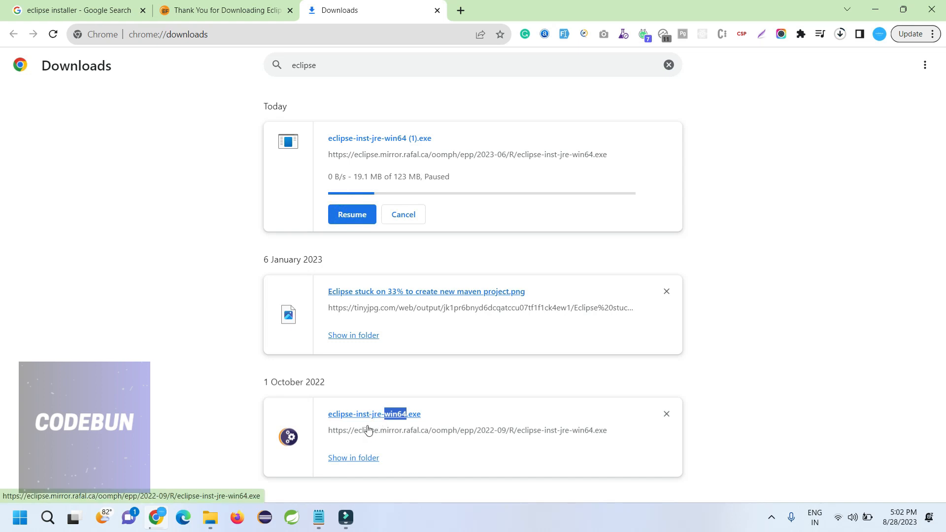
drag(368, 416, 872, 8)
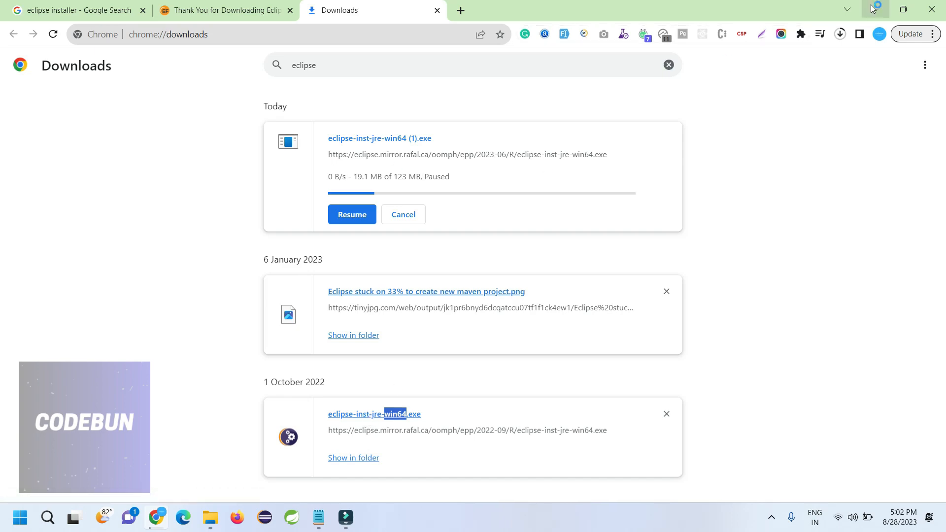
Step: Minimize Chrome and close the duplicate Eclipse Installer windows so only one remains
click(874, 8)
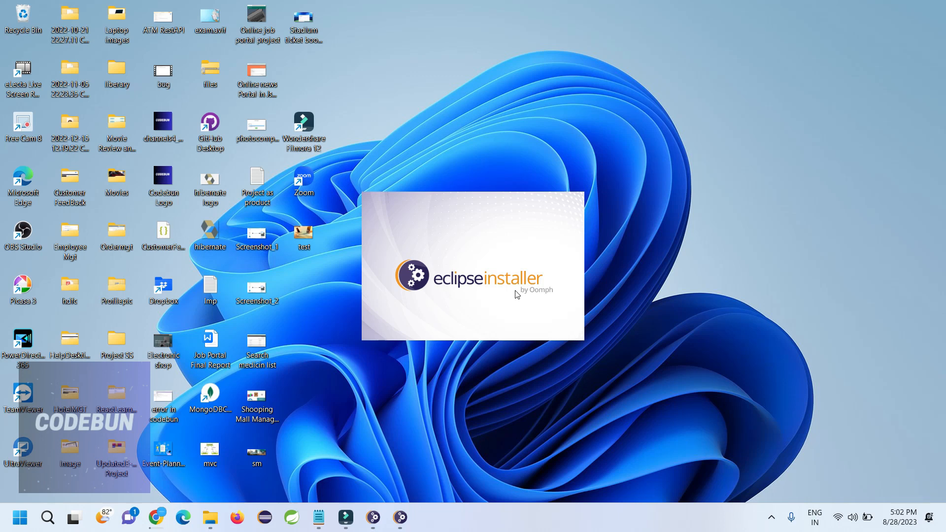
mouse_move(376, 516)
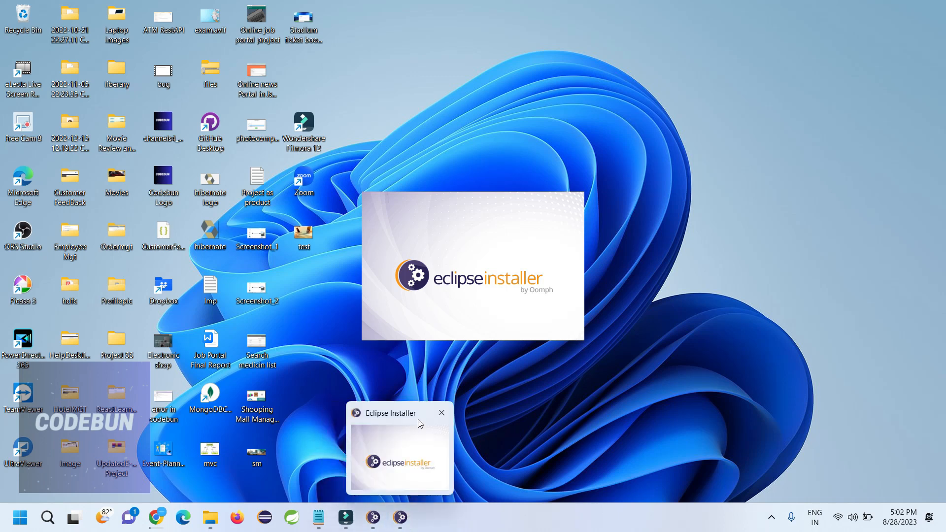
click(441, 415)
click(400, 517)
right_click(401, 518)
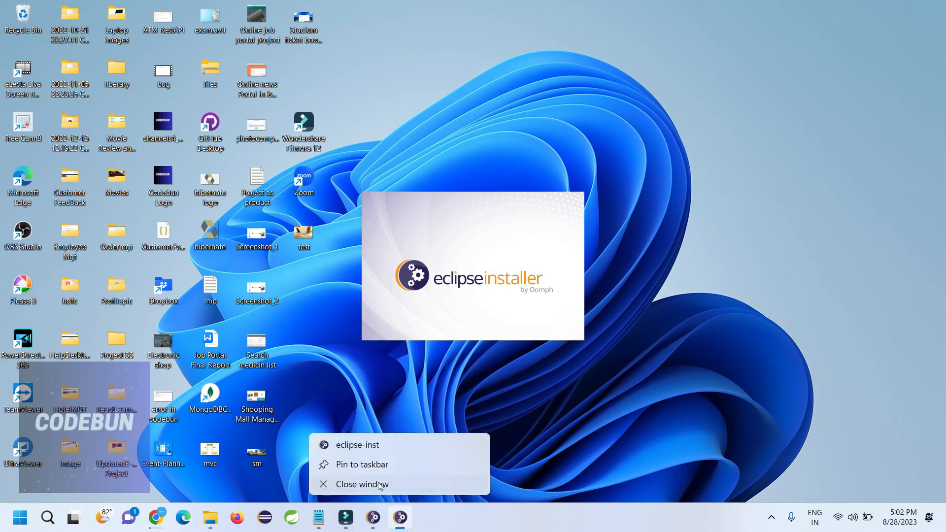
click(380, 485)
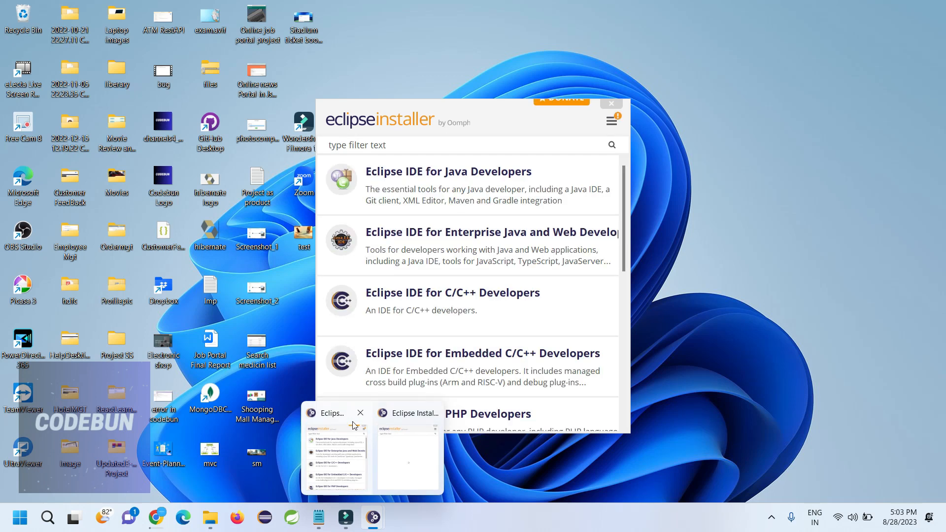
Step: Close the second installer window and choose Eclipse IDE for Enterprise Java and Web Developers
click(431, 413)
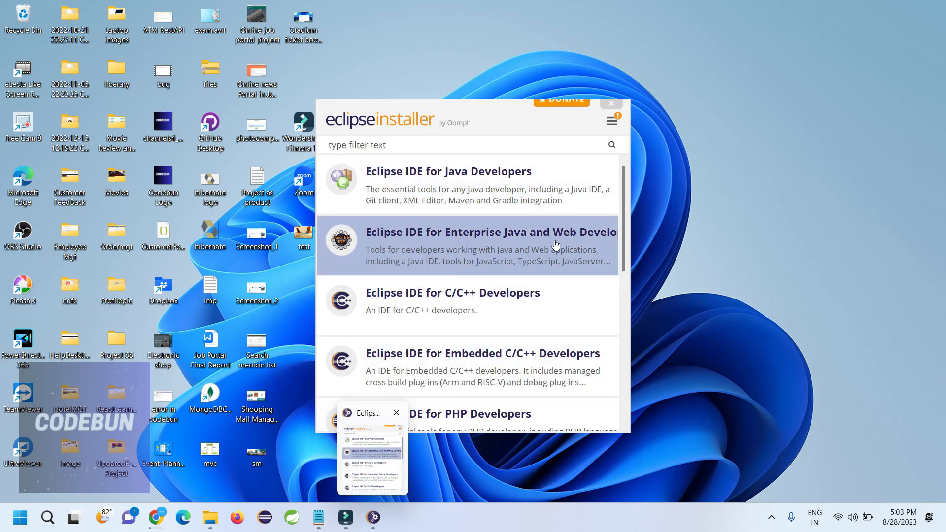
click(535, 240)
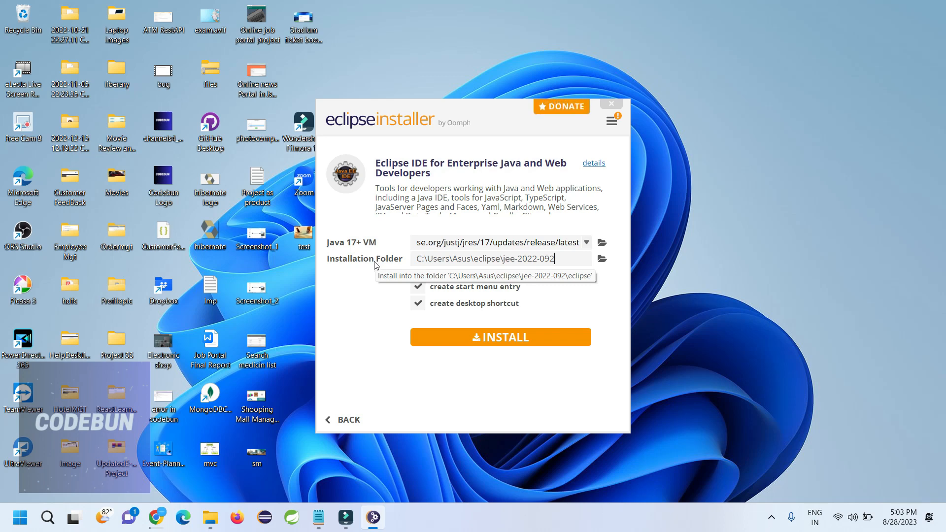
Step: Install Eclipse IDE for Enterprise Java and Web Developers with the default folder and shortcut options
click(496, 339)
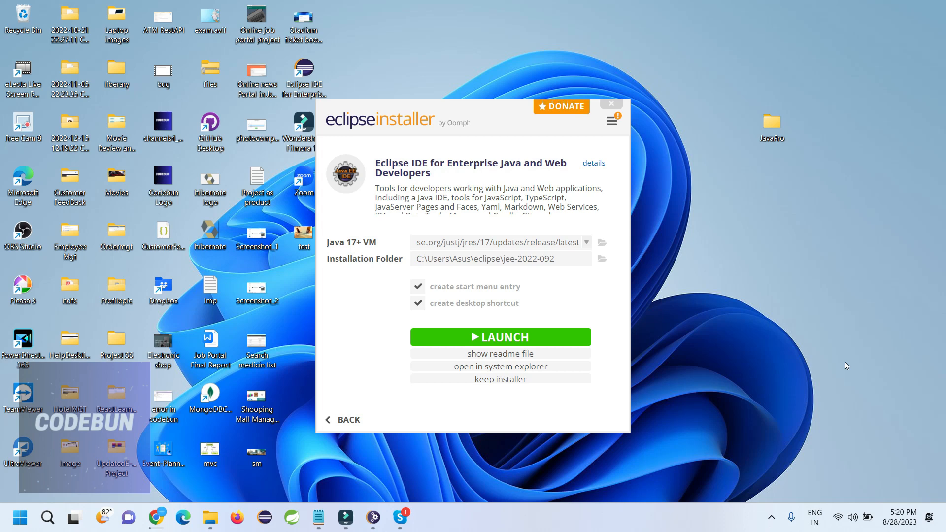
Step: Launch the new IDE using a newly created Desktop folder 'javawork' as its workspace
click(459, 334)
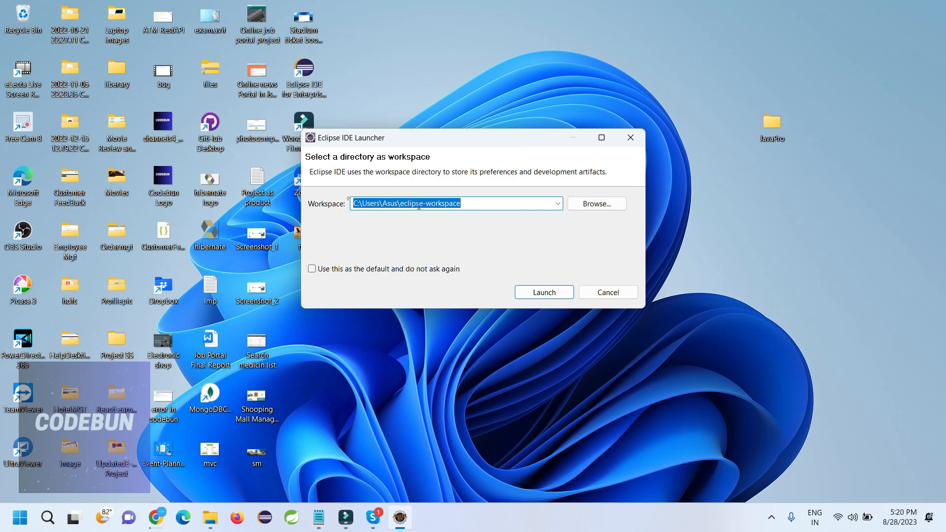
click(598, 204)
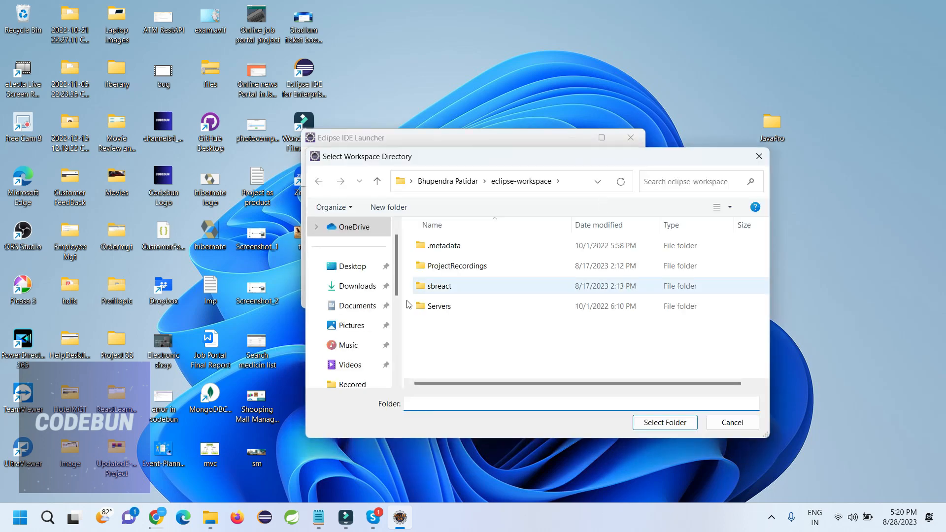
click(362, 267)
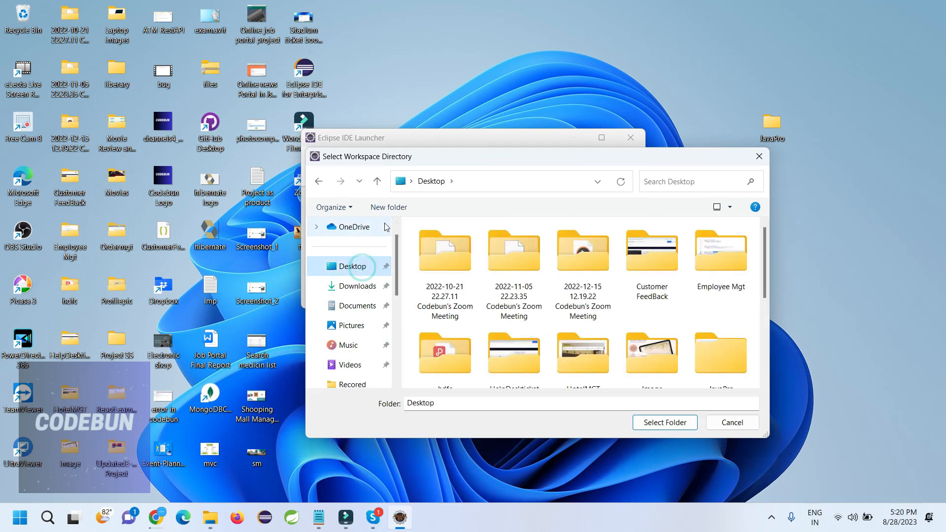
click(389, 208)
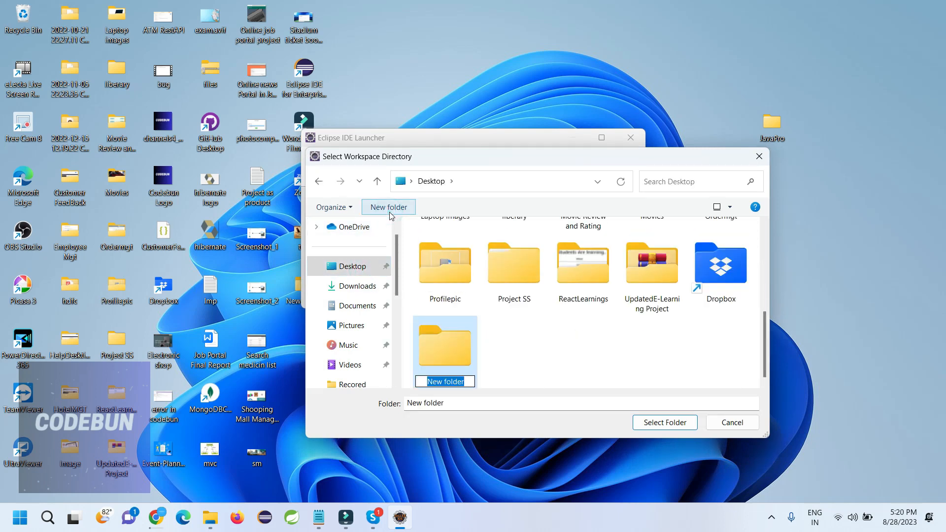
text(work)
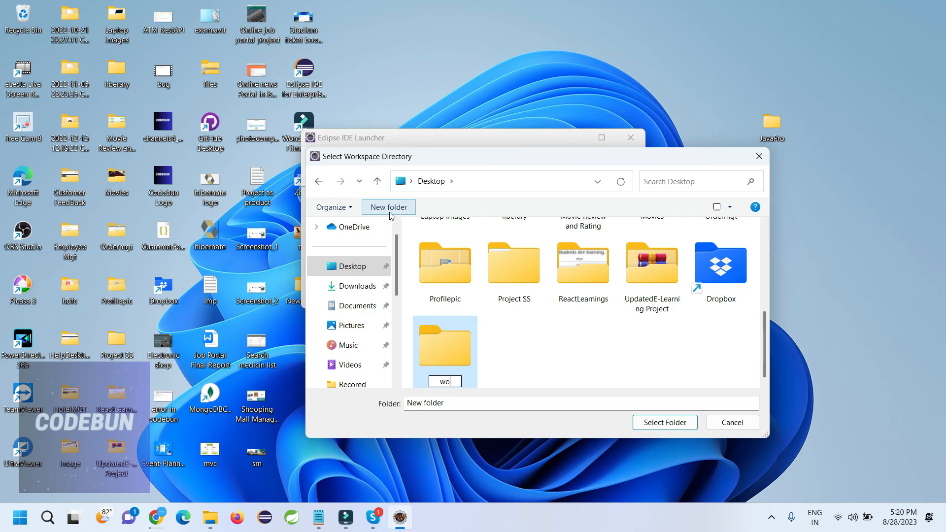
key(BackSpace)
key(BackSpace)
key(BackSpace)
key(BackSpace)
text(javawork)
key(Return)
key(Return)
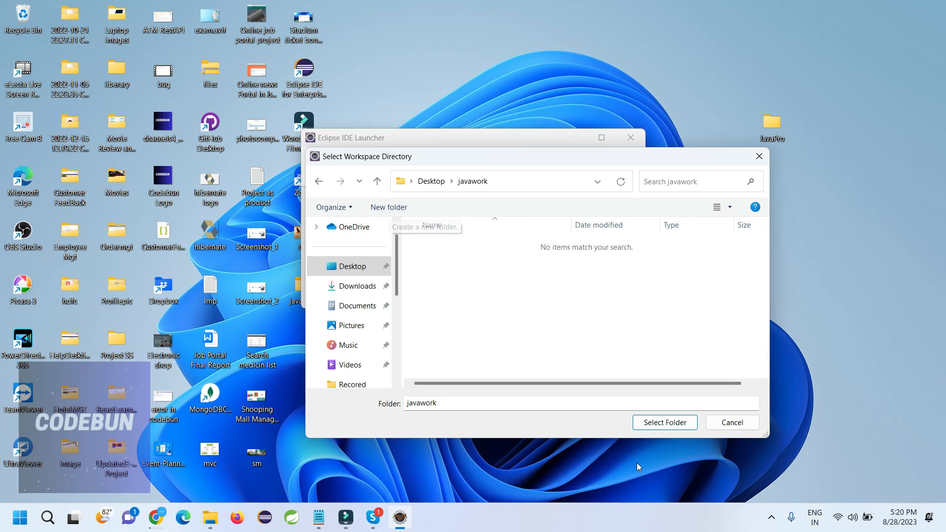
click(649, 424)
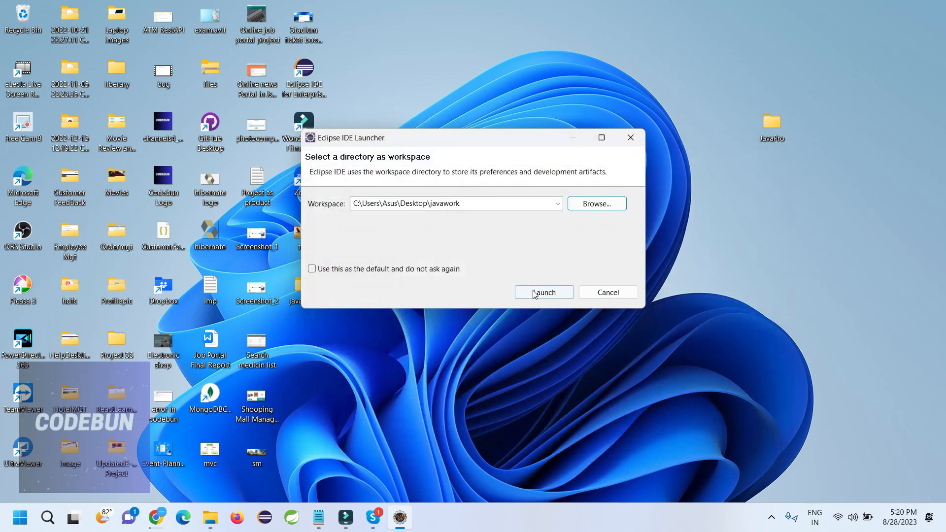
click(533, 291)
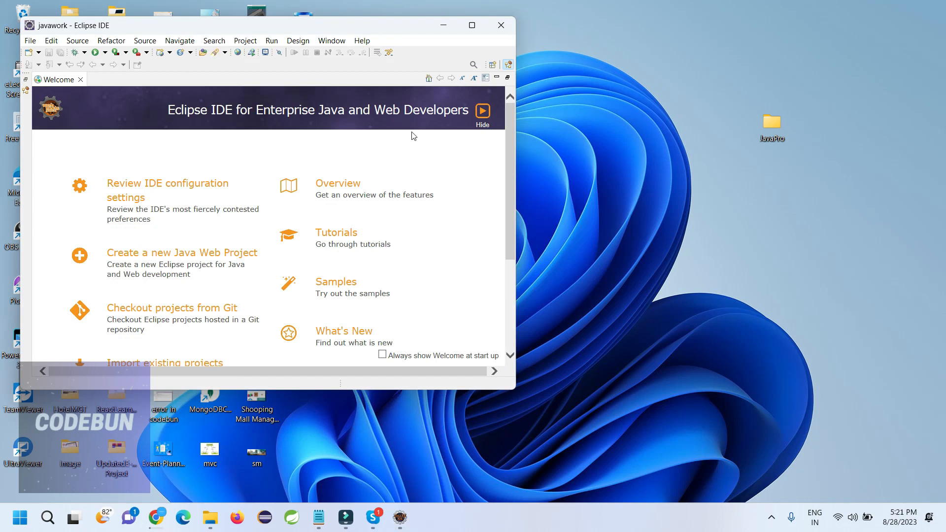
Step: Maximize the Eclipse window showing the Enterprise Java and Web Developers Welcome page
click(469, 25)
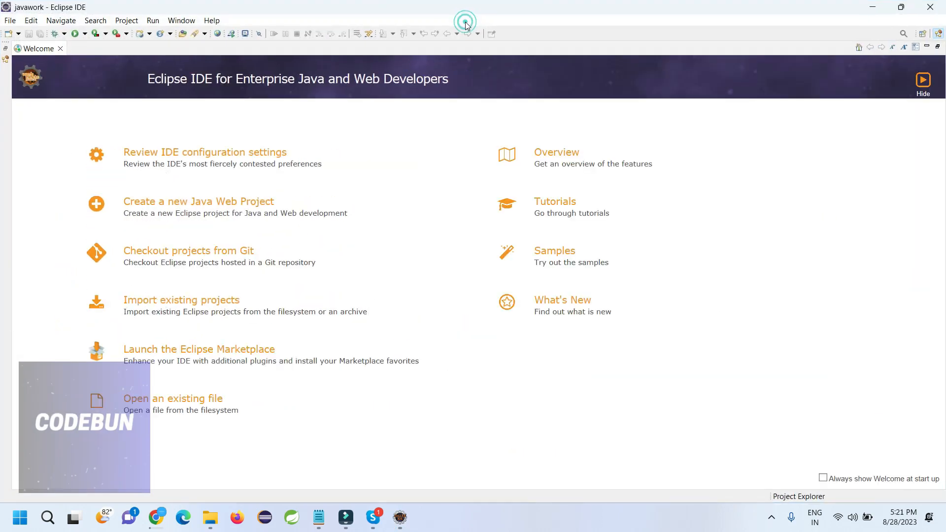
Step: Close the Welcome tab, show the Progress details, narrow Project Explorer, and open the recorder's tray options
click(59, 48)
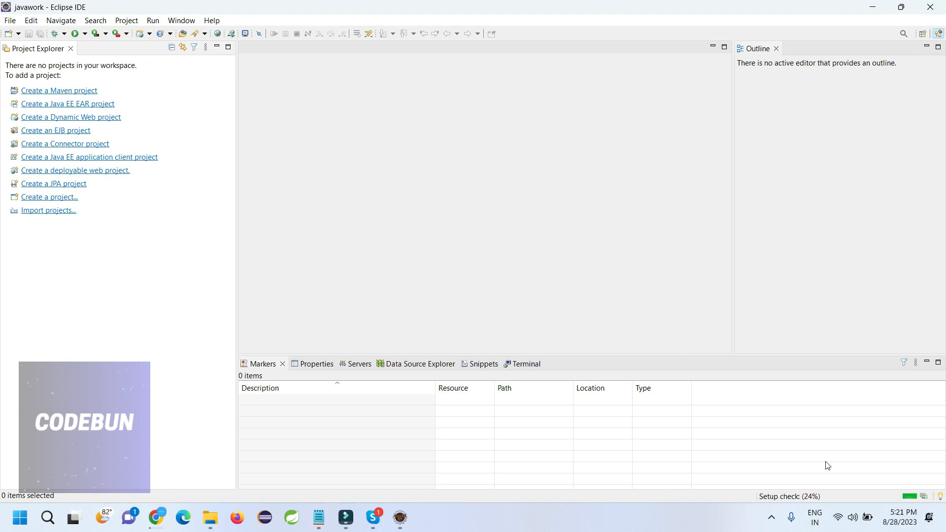
click(924, 496)
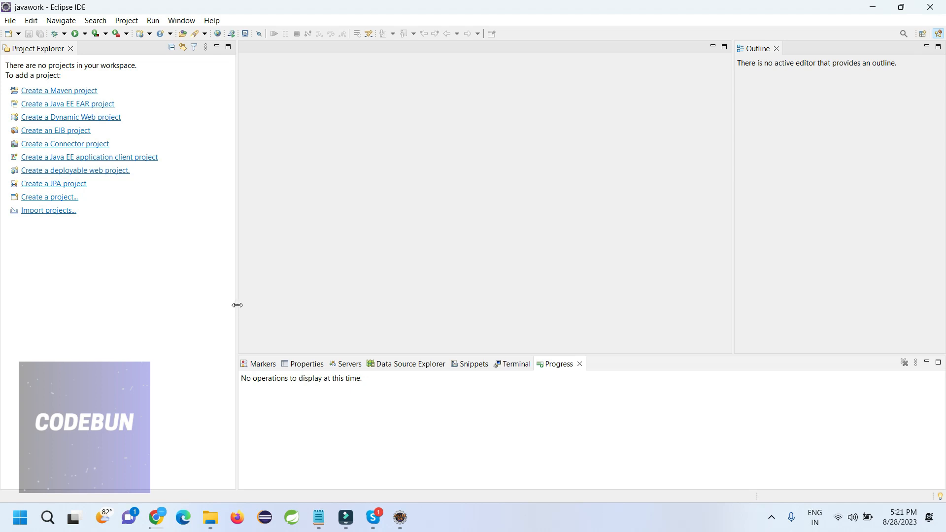
drag(237, 305, 211, 305)
click(772, 518)
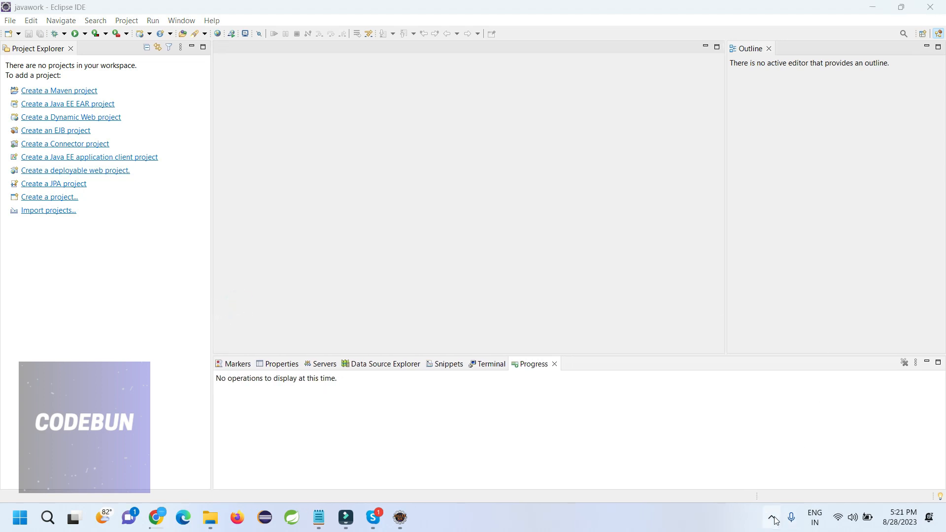
right_click(772, 431)
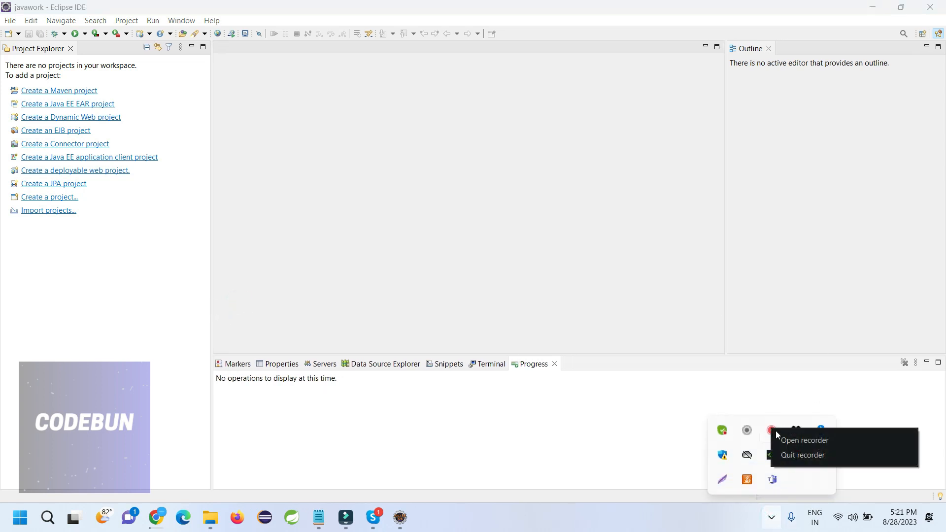